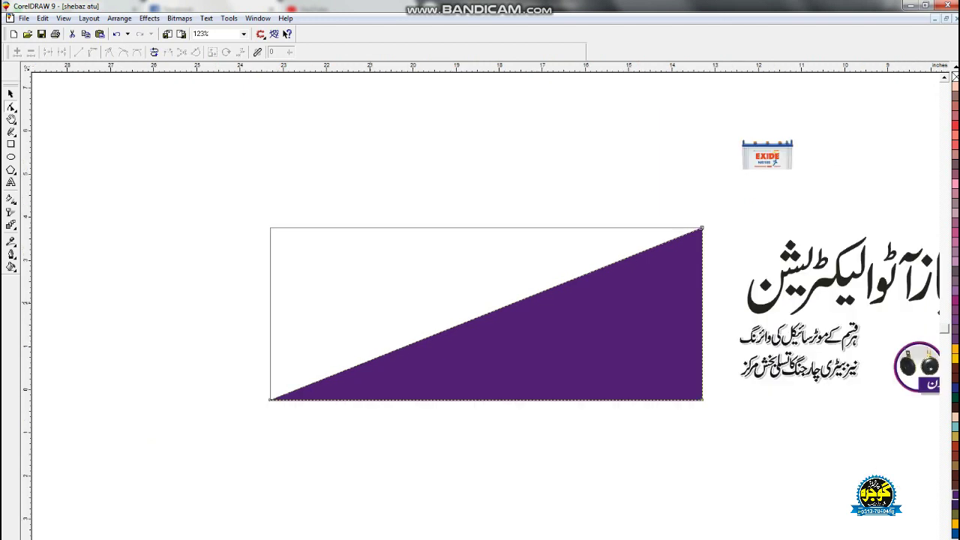
# Bend the purple triangle's diagonal edge downward into a smooth concave curve
pyautogui.moveTo(222, 172); pyautogui.dragTo(795, 462)
pyautogui.moveTo(460, 300); pyautogui.dragTo(480, 380)
pyautogui.press('space')
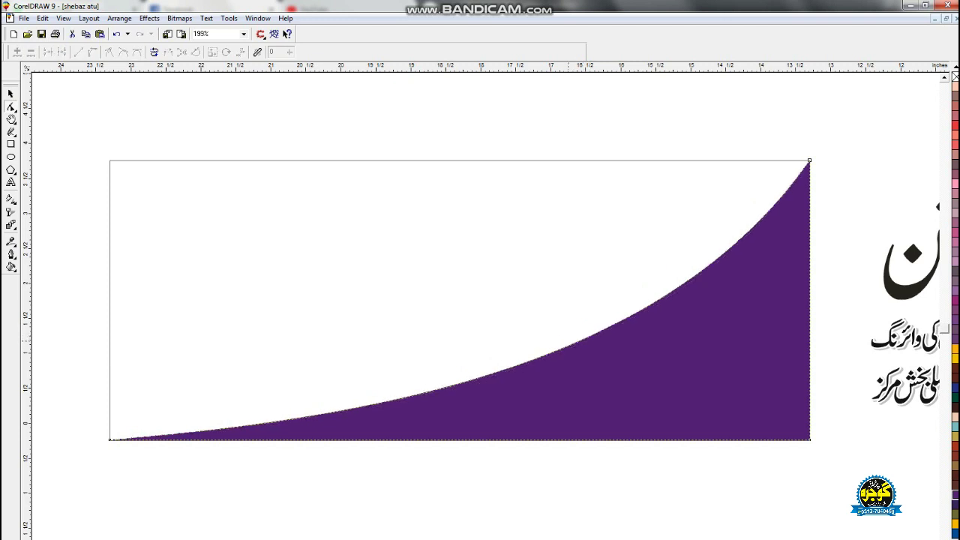
# Create a copy of the purple curved shape skewed upward by about 0.92°, fill it magenta, and order it behind the purple original
pyautogui.moveTo(812, 156); pyautogui.dragTo(810, 150)
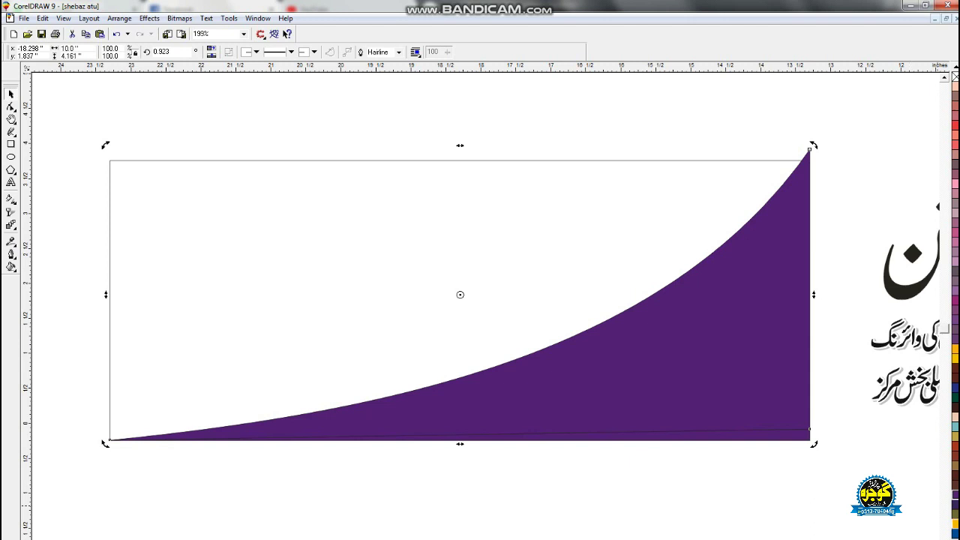
pyautogui.click(955, 534)
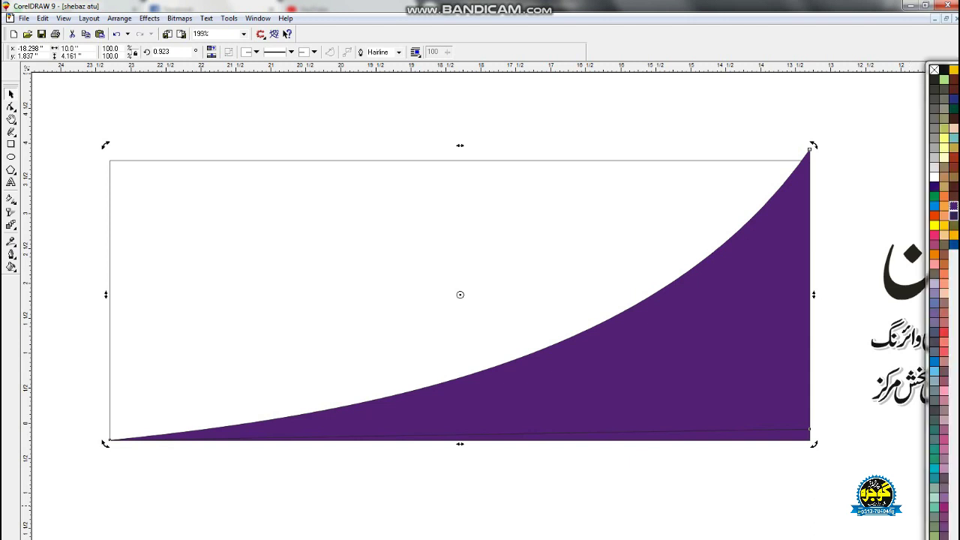
pyautogui.click(935, 235)
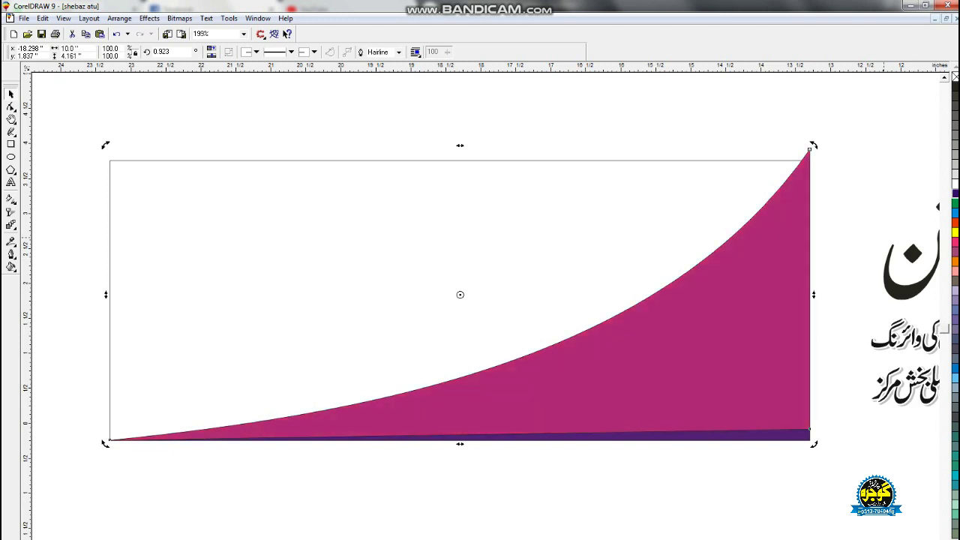
pyautogui.hotkey('ctrl', 'z')
pyautogui.hotkey('ctrl', 'z')
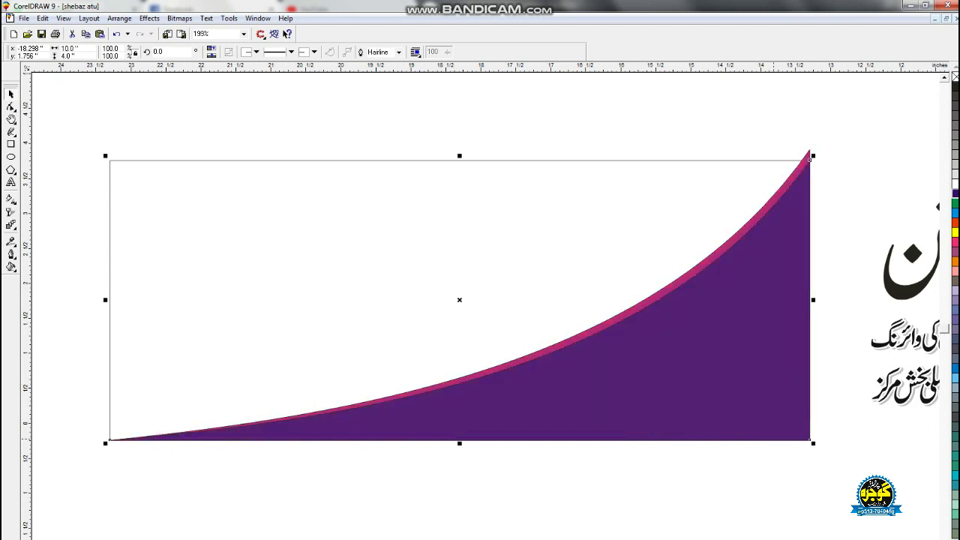
# Remove the outline from the magenta shape and skew it slightly further upward to about 1.18°
pyautogui.press('Tab')
pyautogui.scroll(-2, 531, 336)
pyautogui.click(594, 324)
pyautogui.moveTo(706, 216); pyautogui.dragTo(706, 214)
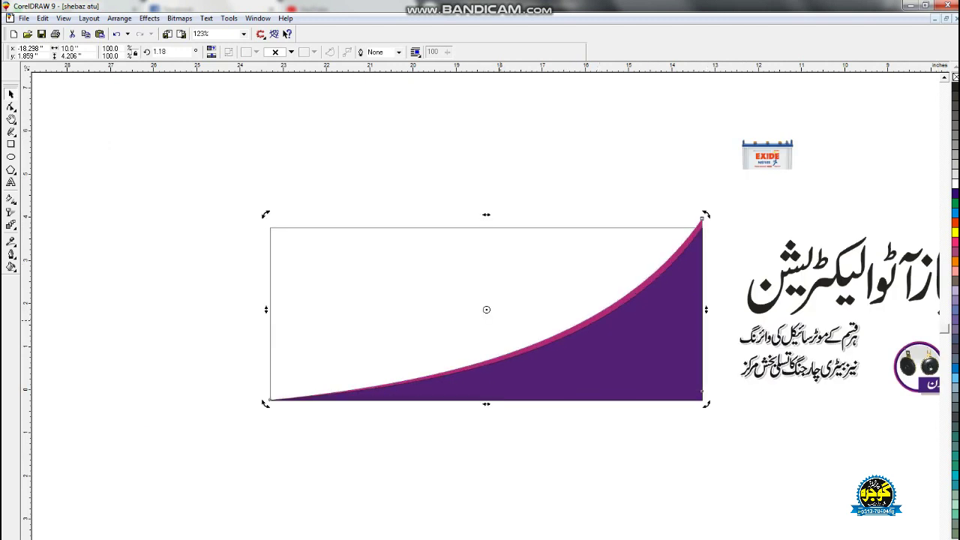
# Place a copy of the magenta shape above the banner and add an upward drop shadow to it
pyautogui.click(660, 270)
pyautogui.moveTo(660, 270); pyautogui.dragTo(615, 78)
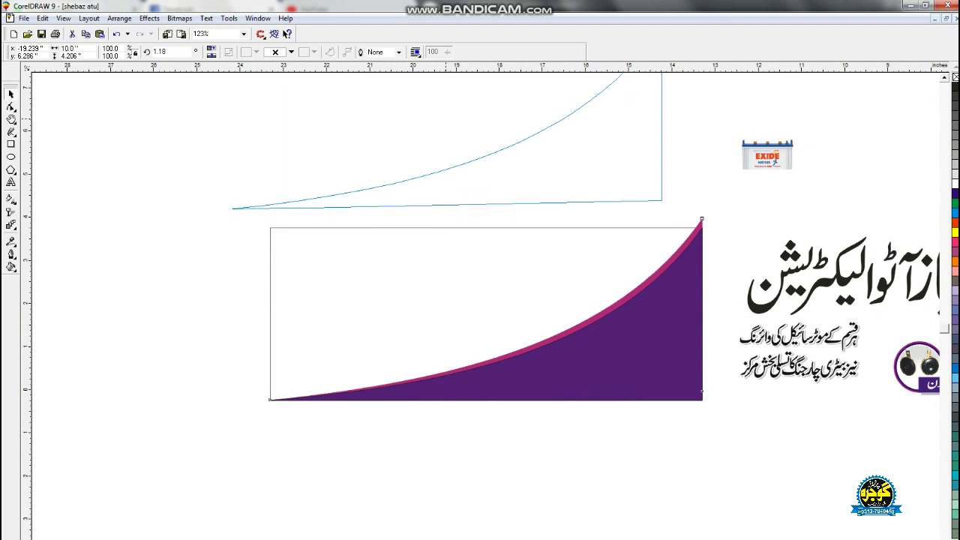
pyautogui.hotkey('shift', 'F2')
pyautogui.press('F3')
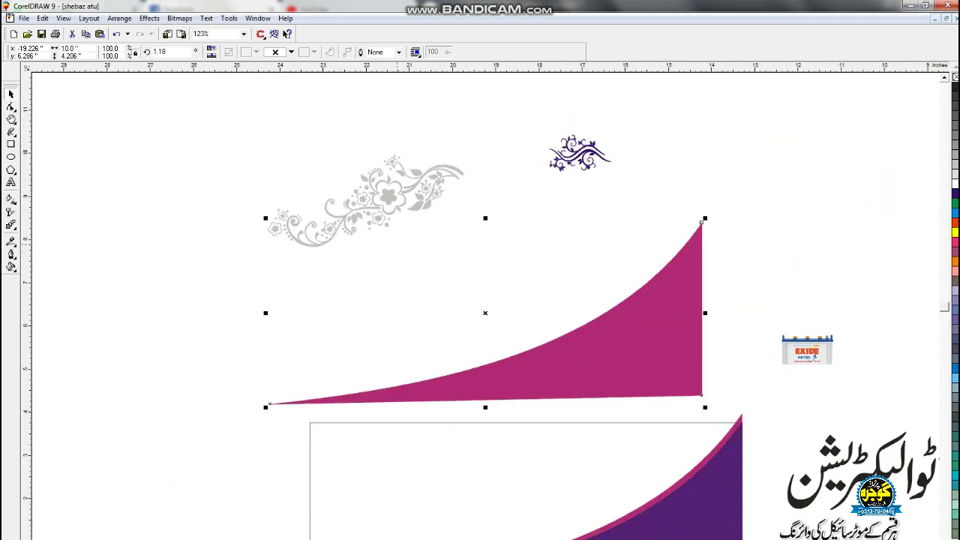
pyautogui.click(11, 225)
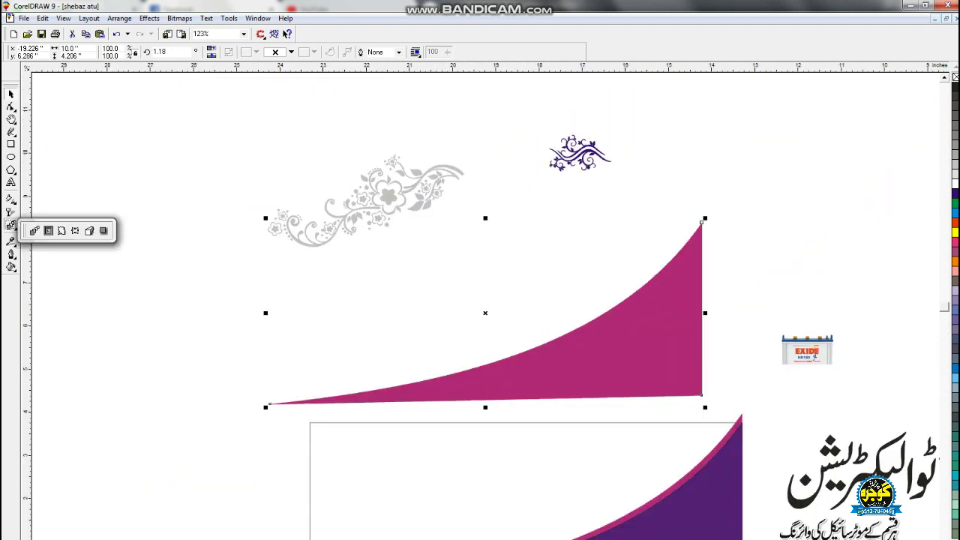
pyautogui.click(105, 230)
pyautogui.moveTo(486, 404); pyautogui.dragTo(488, 225)
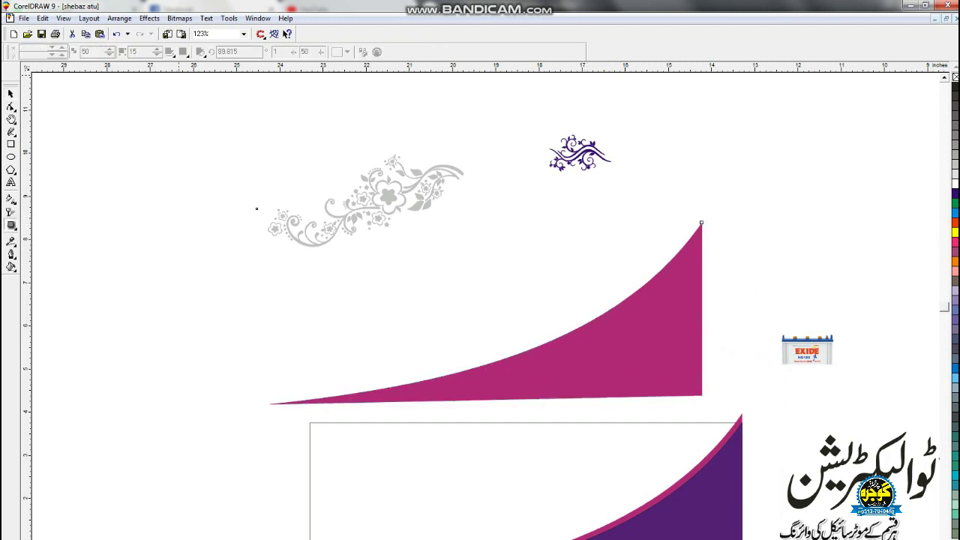
# Set the drop shadow's feathering direction to Outside and its feathering to 5
pyautogui.click(170, 51)
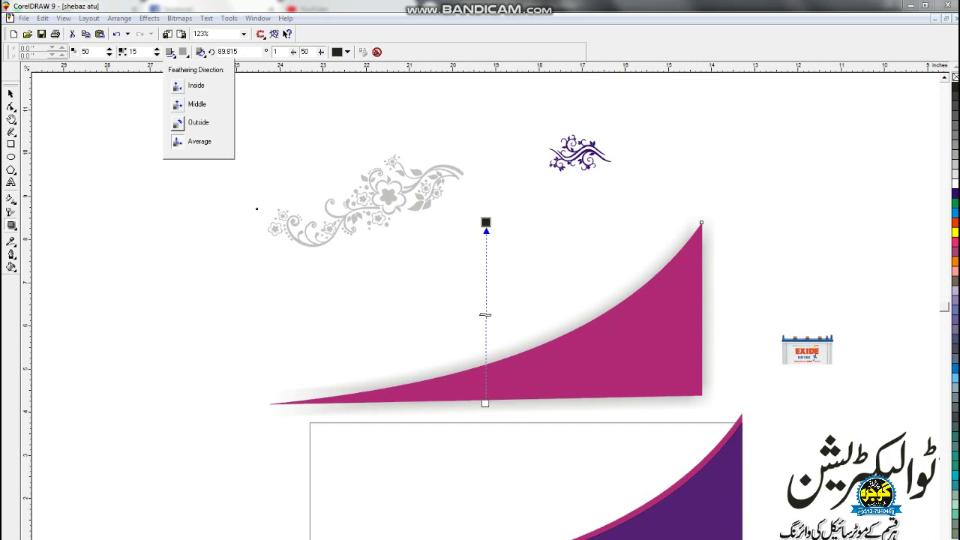
pyautogui.click(178, 123)
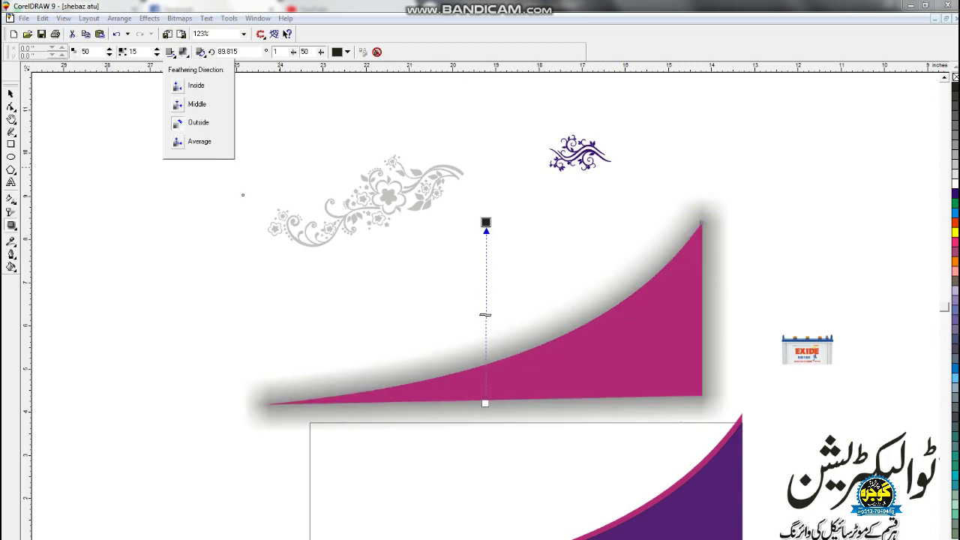
pyautogui.doubleClick(133, 51)
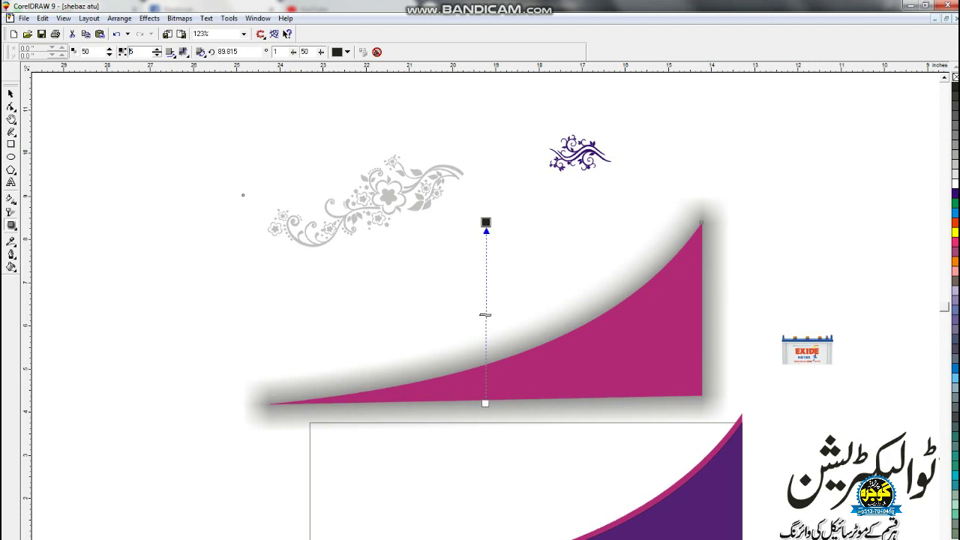
pyautogui.click(261, 213)
pyautogui.press('Return')
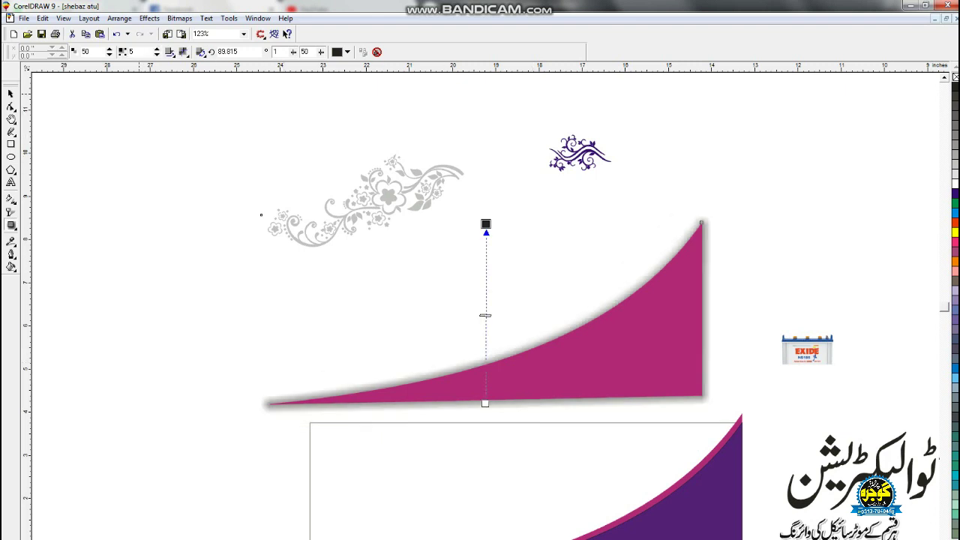
# Separate the drop shadow from the magenta copy and delete the copy, keeping only the shadow
pyautogui.click(118, 18)
pyautogui.click(136, 222)
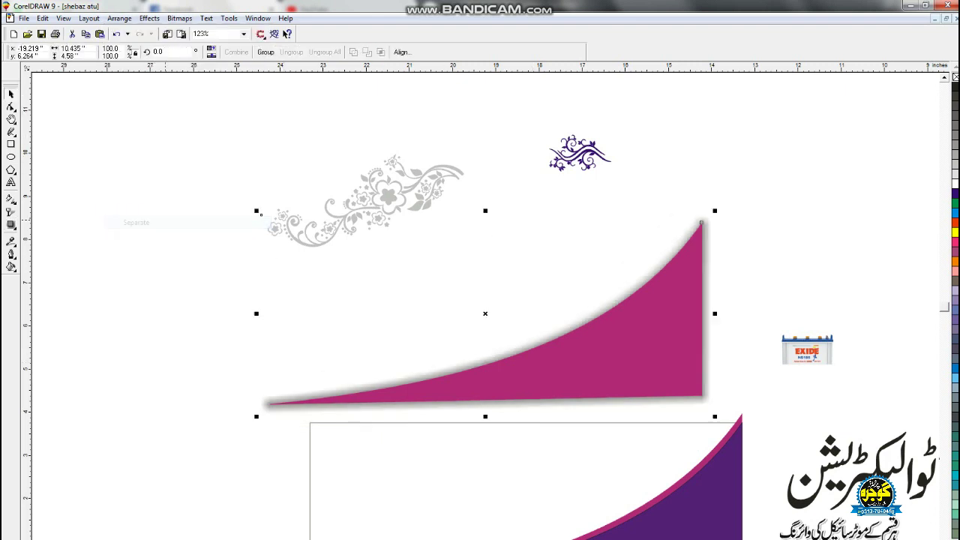
pyautogui.click(261, 215)
pyautogui.click(638, 337)
pyautogui.press('Delete')
# Apply a Uniform transparency in Multiply mode to the separated shadow and reduce its transparency slightly
pyautogui.click(11, 213)
pyautogui.click(78, 53)
pyautogui.click(45, 71)
pyautogui.click(222, 52)
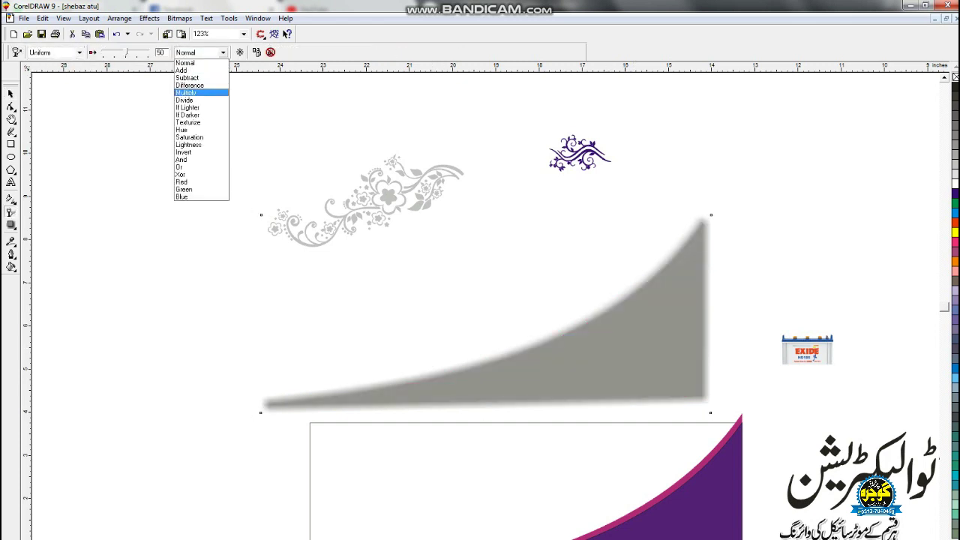
pyautogui.click(186, 92)
pyautogui.moveTo(126, 52); pyautogui.dragTo(122, 52)
pyautogui.press('space')
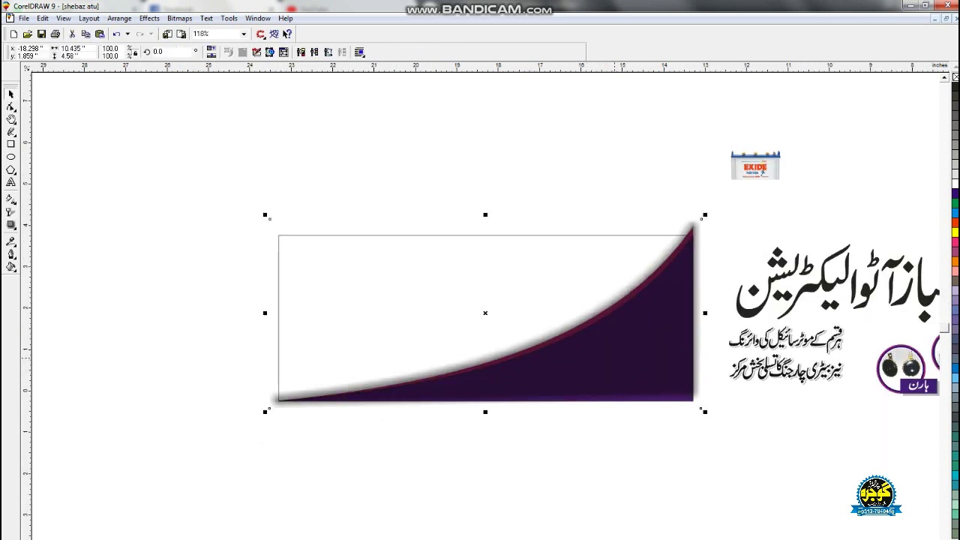
# With the shadow aligned over the banner's curve, PowerClip it inside the banner rectangle
pyautogui.click(150, 18)
pyautogui.click(322, 101)
pyautogui.click(375, 236)
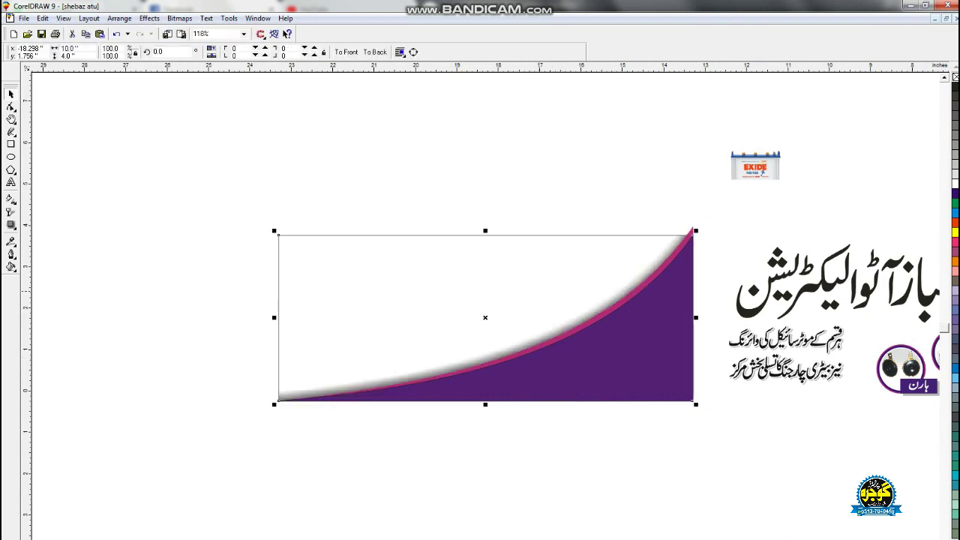
# Fill the banner rectangle with a linear gradient from light grey near the curve to white toward its upper left
pyautogui.press('g')
pyautogui.moveTo(523, 390); pyautogui.dragTo(485, 267)
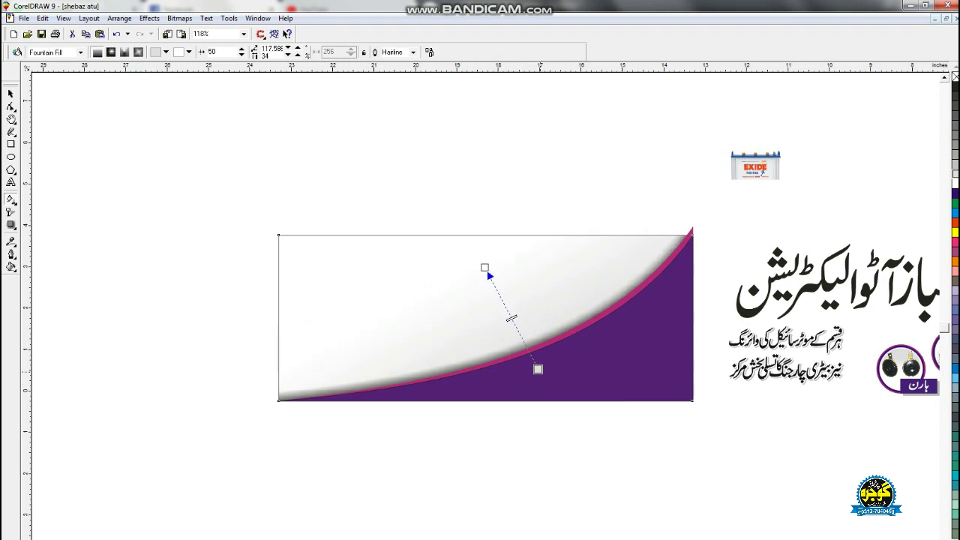
pyautogui.press('space')
# Move the large Urdu title onto the upper left area of the banner
pyautogui.press('F3')
pyautogui.moveTo(675, 298); pyautogui.dragTo(459, 299)
pyautogui.press('Escape')
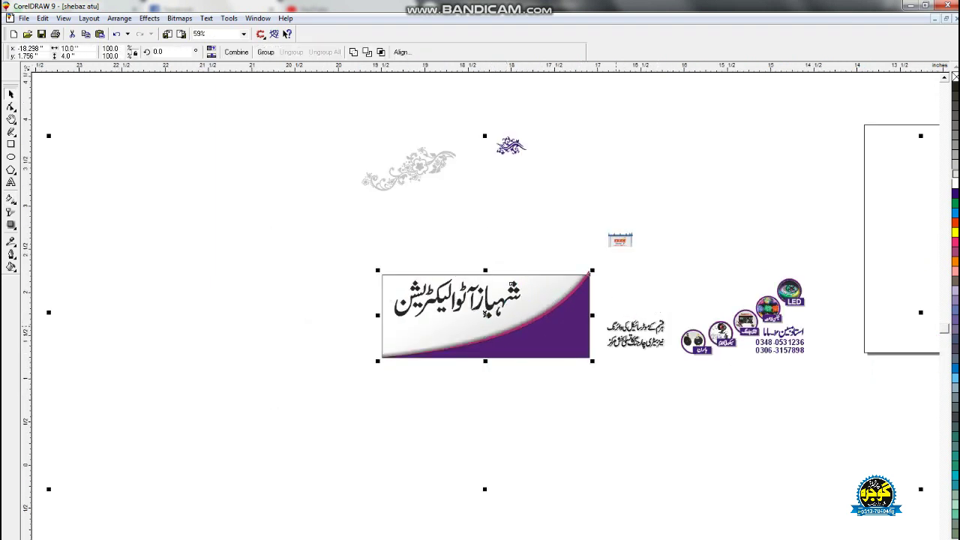
pyautogui.hotkey('shift', 'F2')
# Copy the fill of the banner's purple curved shape onto the Urdu title's lettering
pyautogui.click(345, 248)
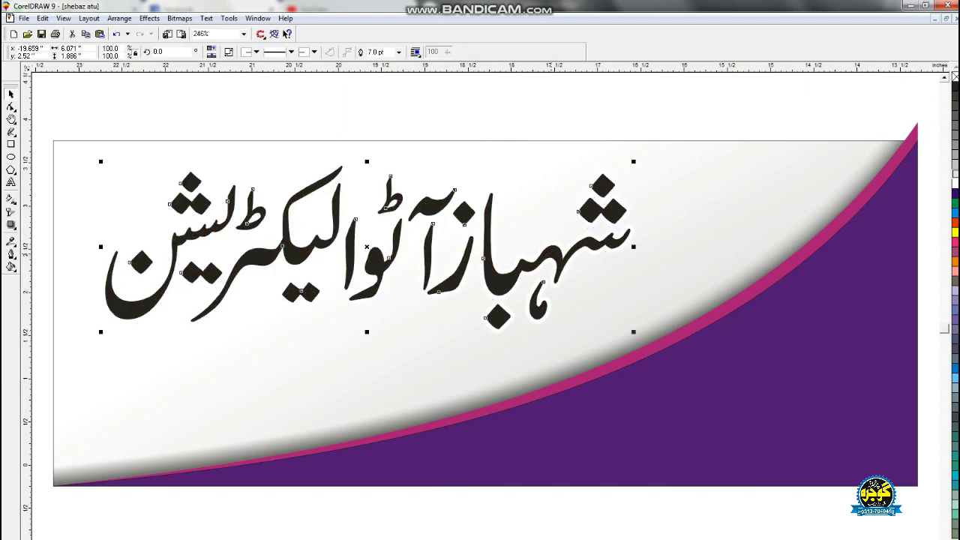
pyautogui.hotkey('ctrl', 'shift', 'a')
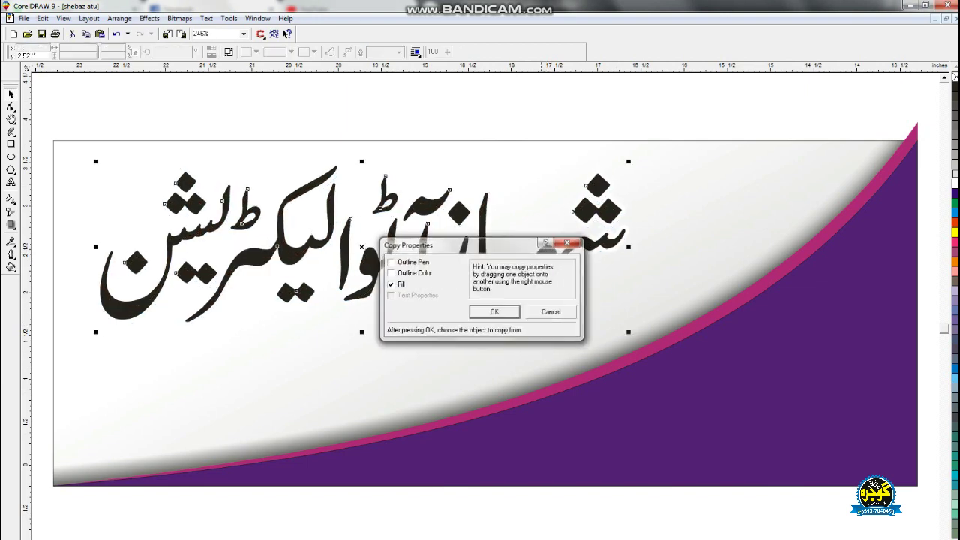
pyautogui.press('Return')
pyautogui.click(750, 420)
# Give the title a slightly offset copy coloured light grey and order it behind the purple lettering as a shadow
pyautogui.moveTo(361, 247); pyautogui.dragTo(359, 248)
pyautogui.click(955, 170)
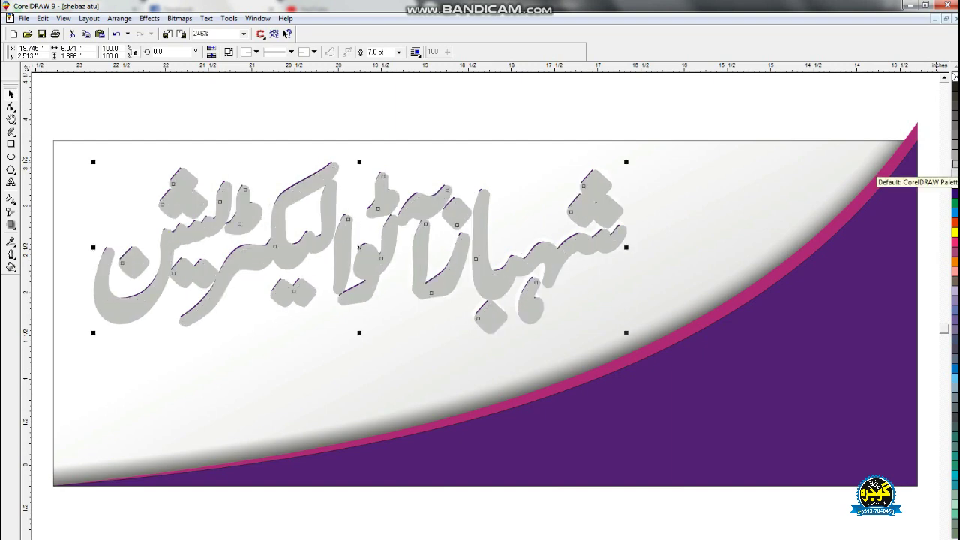
pyautogui.press('Escape')
pyautogui.click(360, 248)
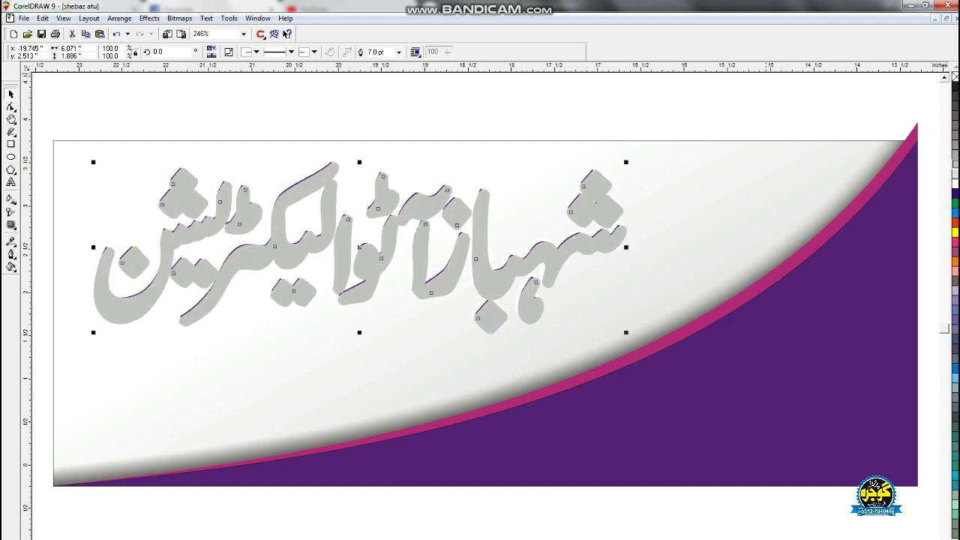
pyautogui.hotkey('ctrl', 'pagedown')
pyautogui.hotkey('shift', 'F2')
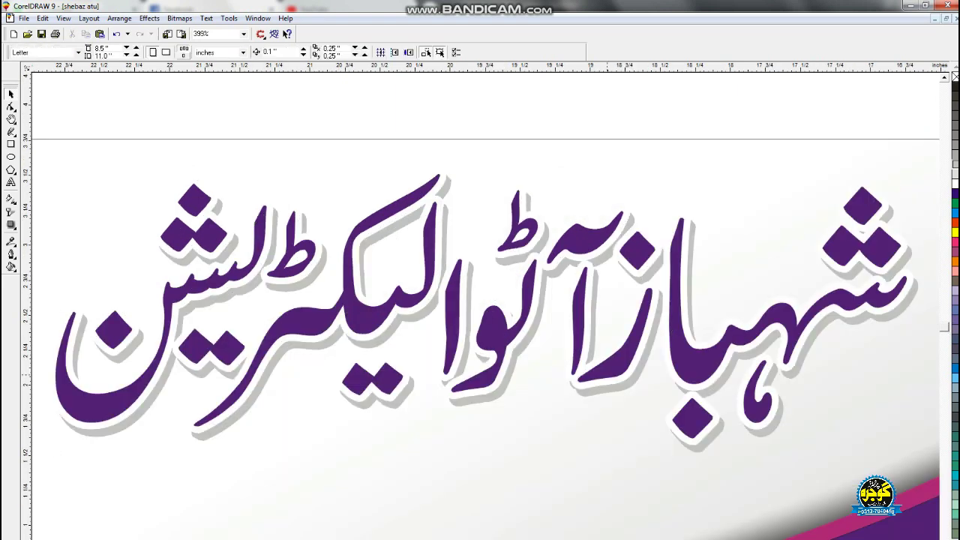
pyautogui.press('F4')
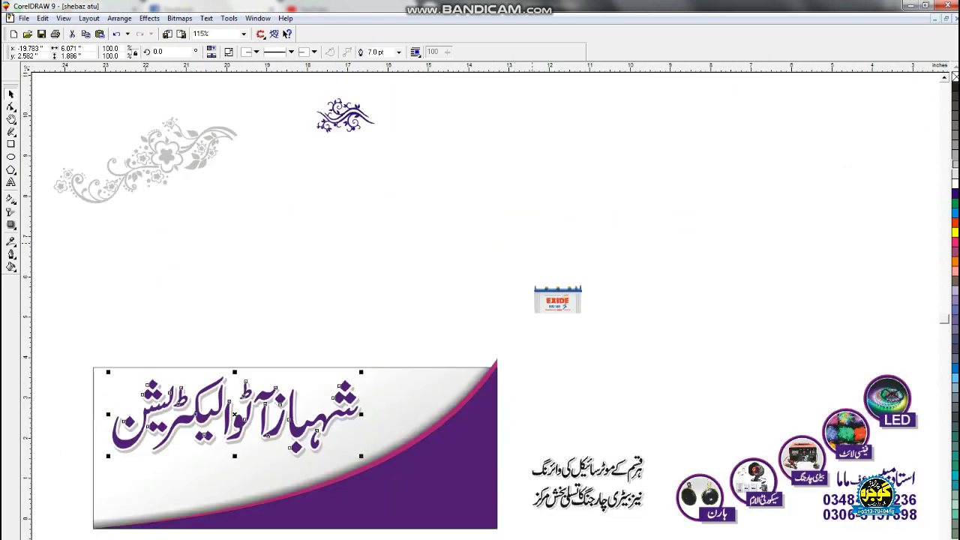
pyautogui.press('Escape')
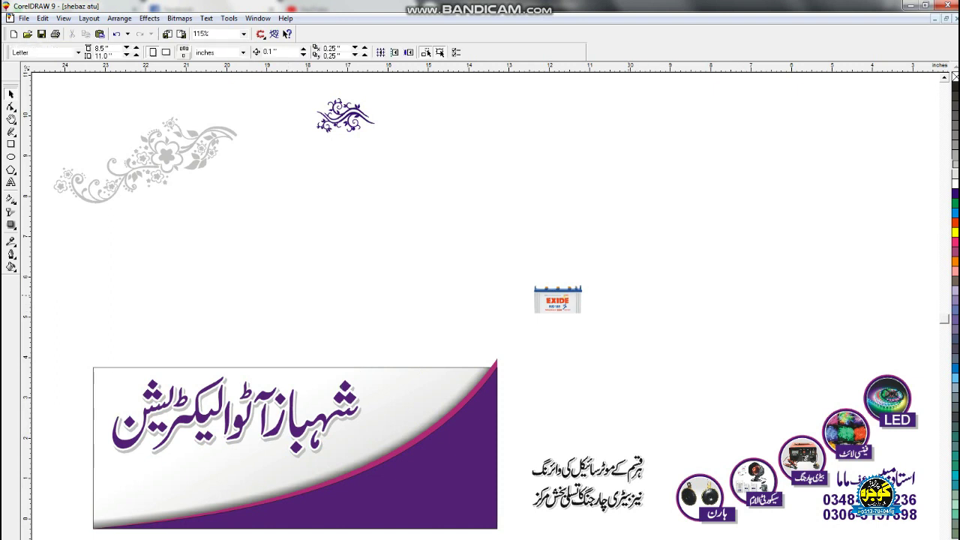
# Position the five circular product pictures with labels along the banner's magenta curve, and shift the title with its shadow slightly left
pyautogui.press('Tab')
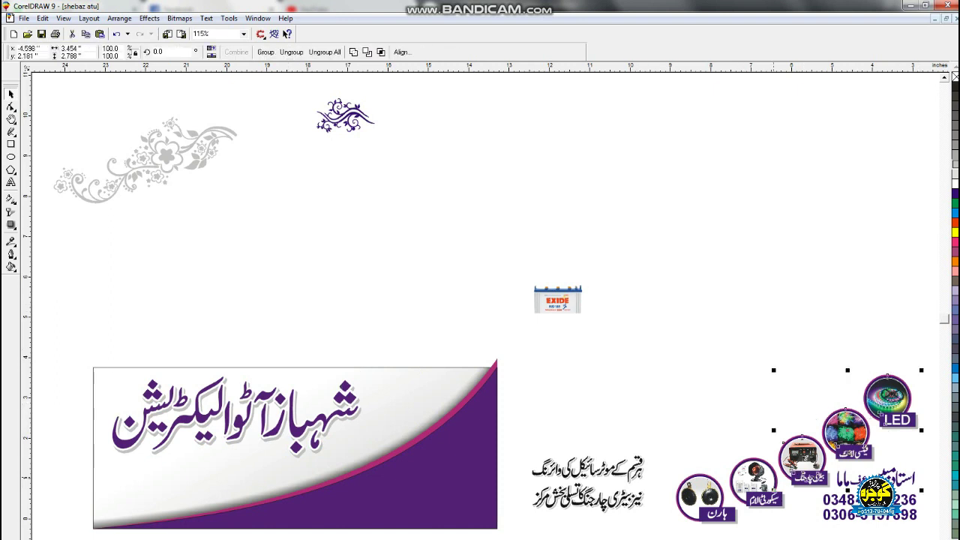
pyautogui.click(582, 525)
pyautogui.moveTo(609, 534); pyautogui.dragTo(453, 403)
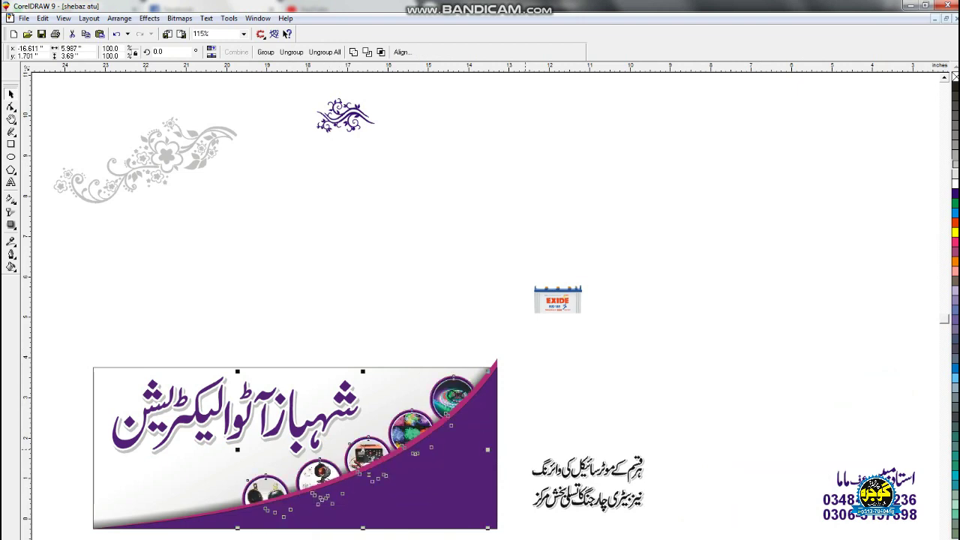
pyautogui.hotkey('shift', 'F2')
pyautogui.press('F3')
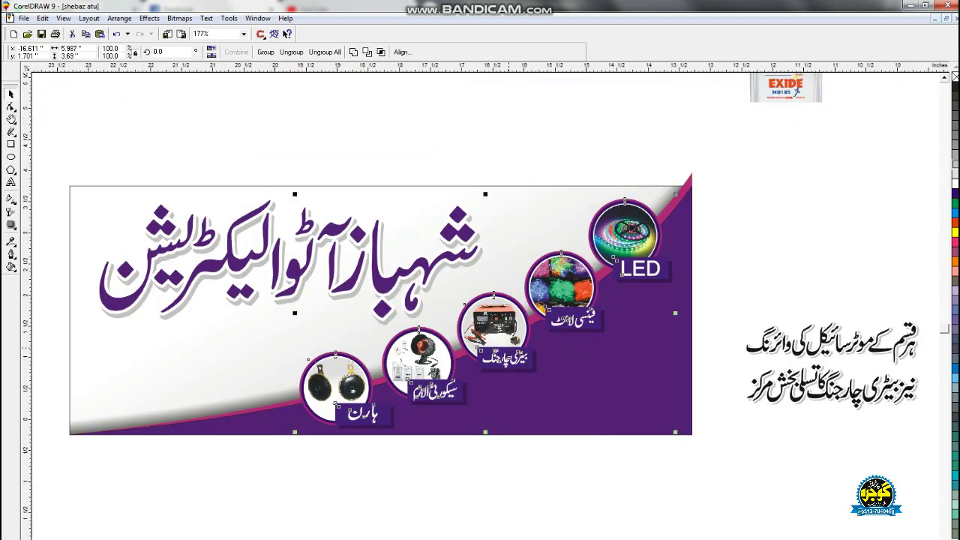
pyautogui.moveTo(453, 403); pyautogui.dragTo(455, 401)
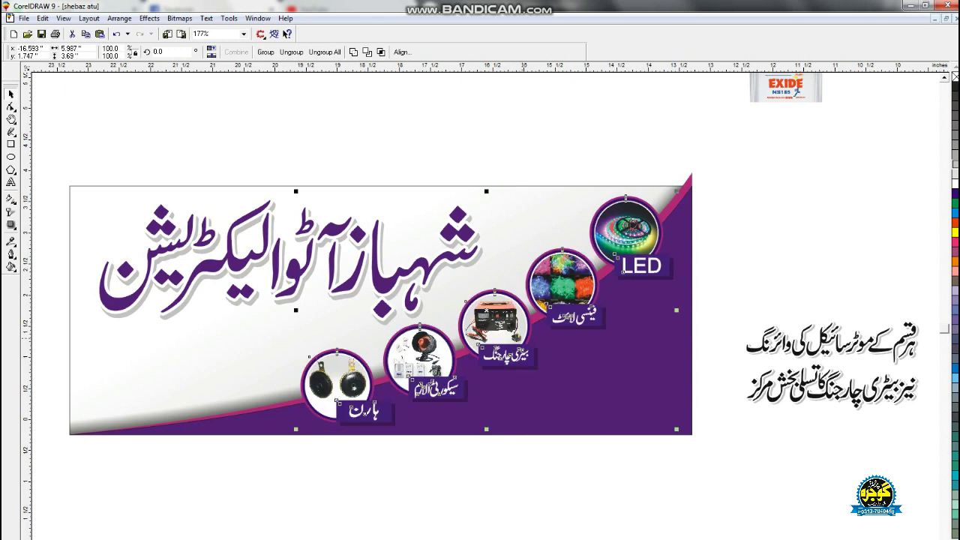
pyautogui.moveTo(512, 156); pyautogui.dragTo(67, 321)
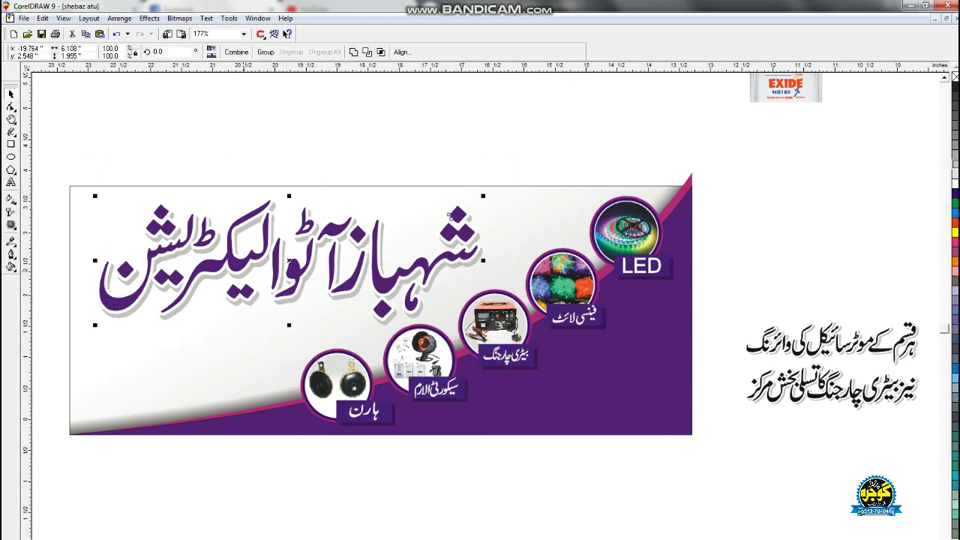
pyautogui.moveTo(450, 216); pyautogui.dragTo(443, 218)
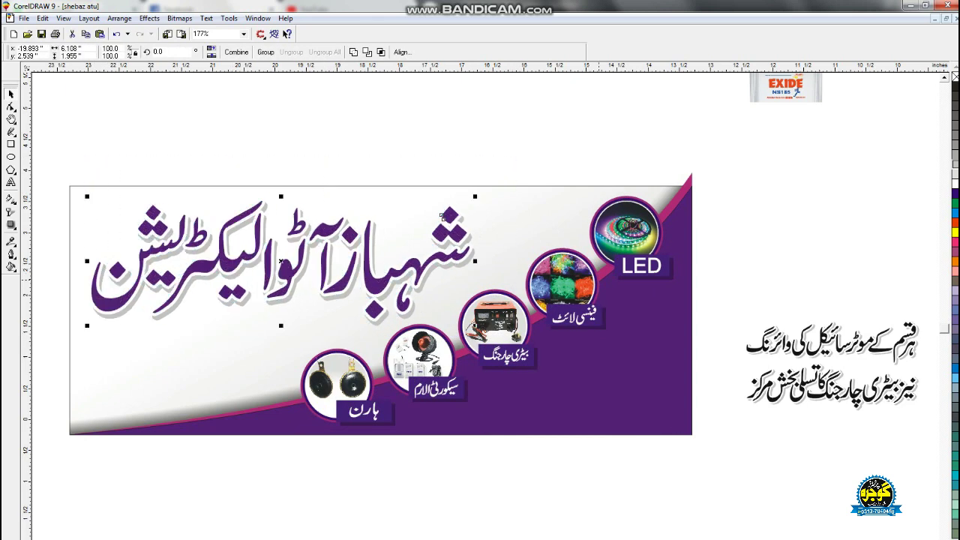
# PowerClip the magenta curved shape inside the banner rectangle so its protruding tip is cropped
pyautogui.click(691, 177)
pyautogui.click(149, 18)
pyautogui.moveTo(218, 113)
pyautogui.click(364, 114)
pyautogui.press('F3')
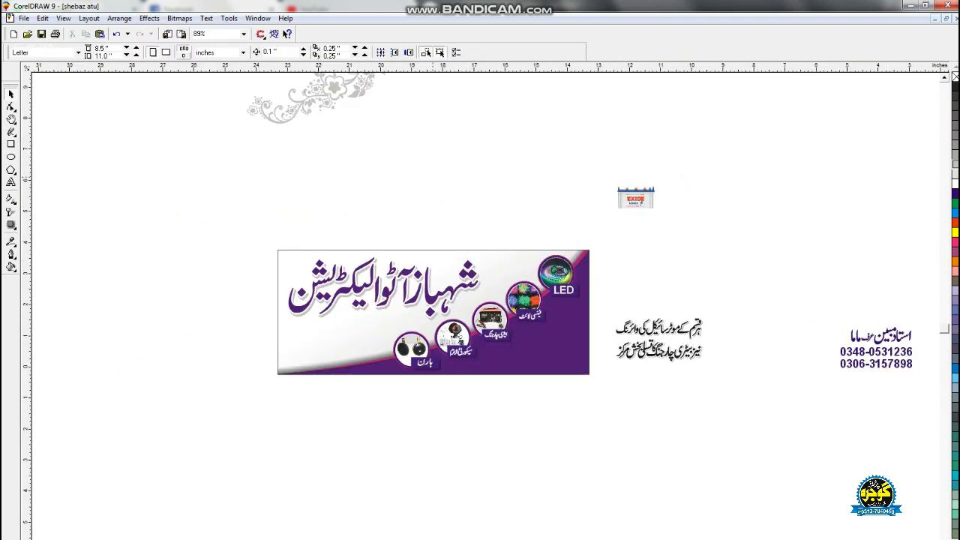
# Position the grey floral ornament behind the title and product pictures along the curve, and PowerClip it inside the banner rectangle
pyautogui.click(447, 341)
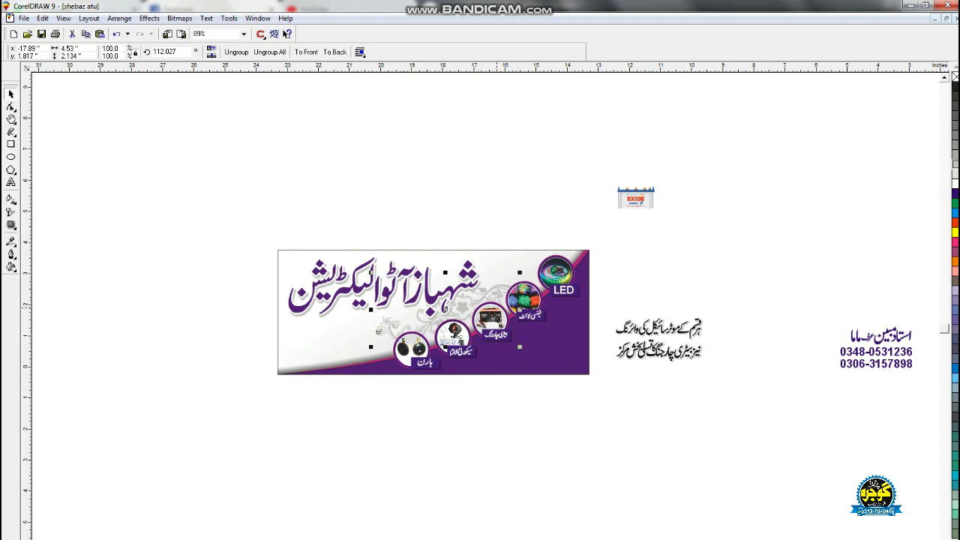
pyautogui.hotkey('shift', 'F2')
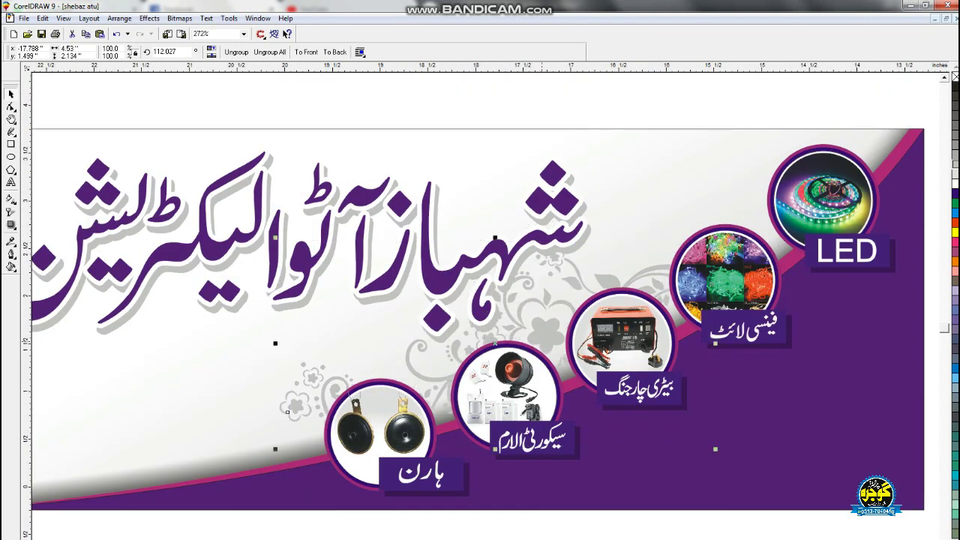
pyautogui.moveTo(287, 411); pyautogui.dragTo(312, 425)
pyautogui.hotkey('alt', 'c')
pyautogui.press('w')
pyautogui.click(314, 103)
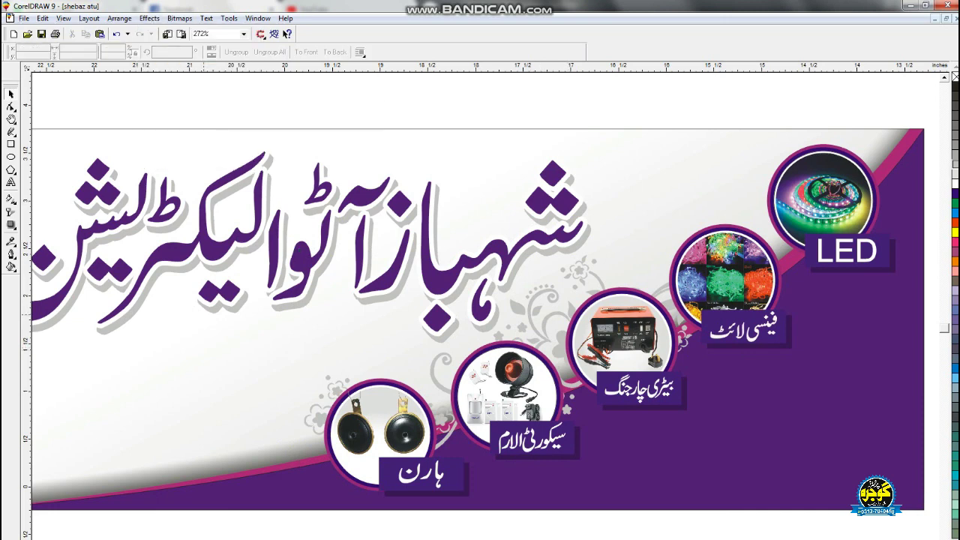
# Edit the banner's PowerClip contents to order the grey floral ornament behind the purple and magenta curve, and finish editing
pyautogui.click(315, 150)
pyautogui.rightClick(188, 81)
pyautogui.click(227, 100)
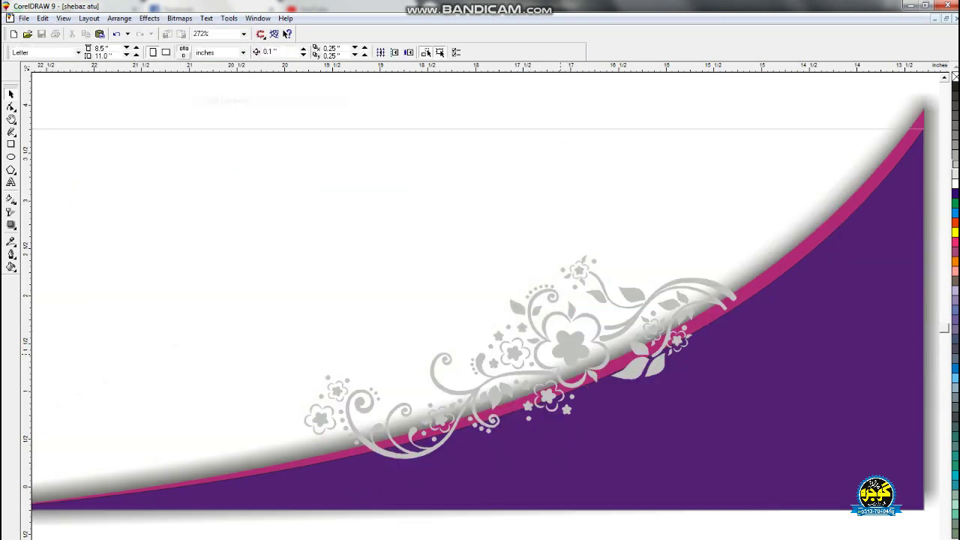
pyautogui.press('F3')
pyautogui.hotkey('alt', 'c')
pyautogui.press('w')
pyautogui.press('f')
# Move the two-line black Urdu service text onto the banner beneath the left part of the title
pyautogui.moveTo(735, 283); pyautogui.dragTo(897, 408)
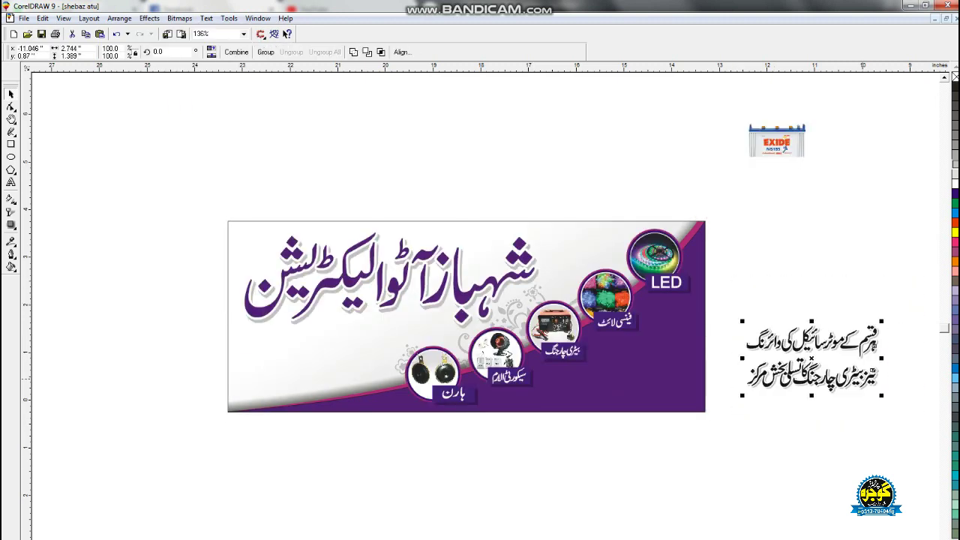
pyautogui.moveTo(810, 358); pyautogui.dragTo(313, 358)
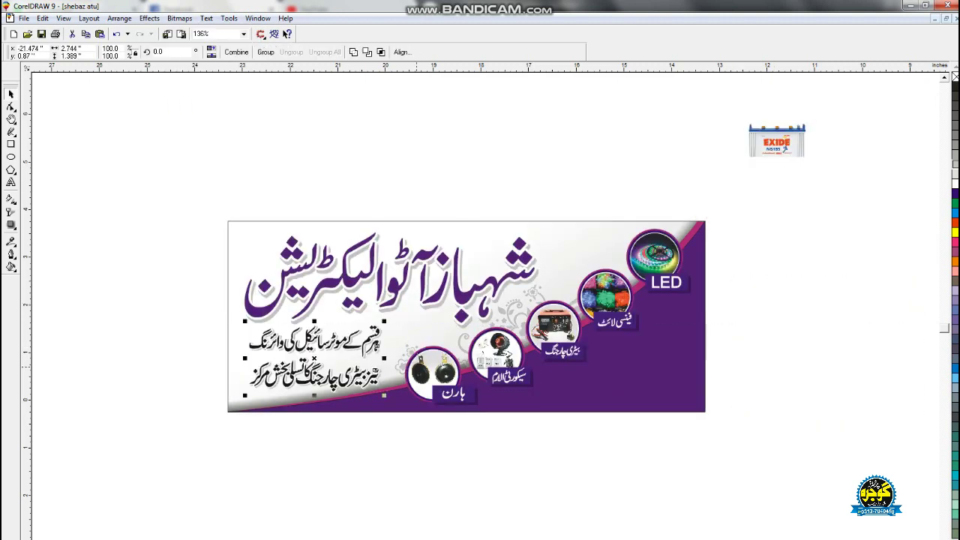
pyautogui.hotkey('shift', 'F2')
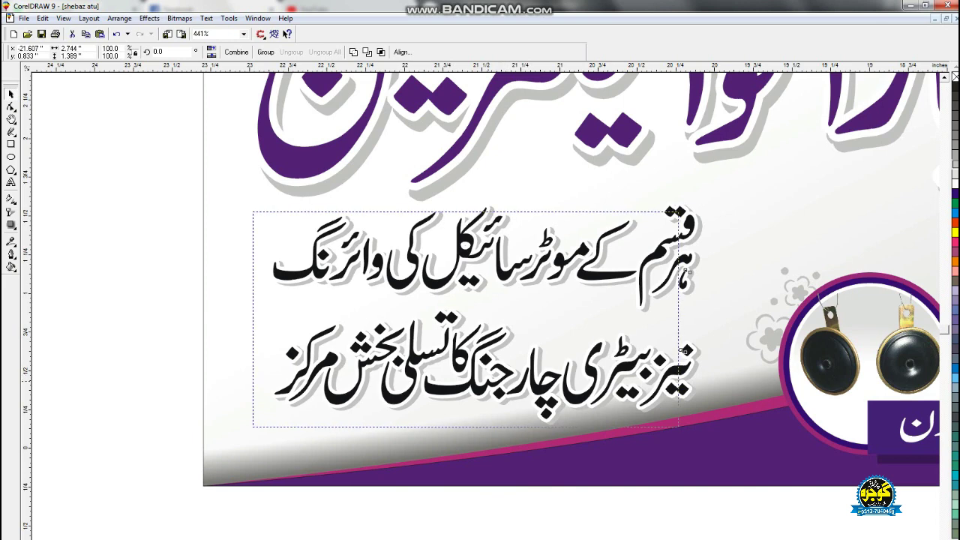
pyautogui.press('F4')
pyautogui.press('Escape')
# Place the Exide battery picture above the horn picture, beside the service text, and scale it to about 90%
pyautogui.moveTo(541, 299); pyautogui.dragTo(217, 465)
pyautogui.hotkey('shift', 'F2')
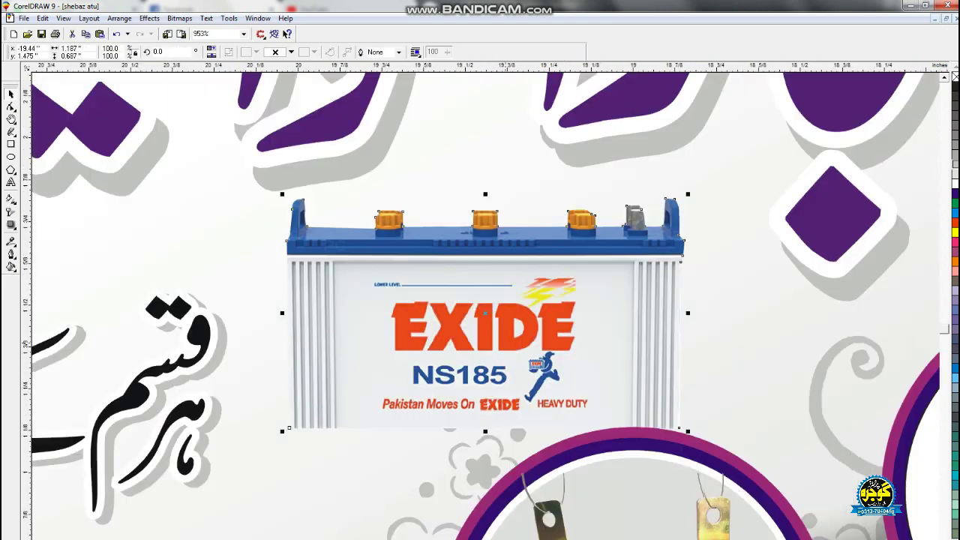
pyautogui.moveTo(484, 312); pyautogui.dragTo(494, 305)
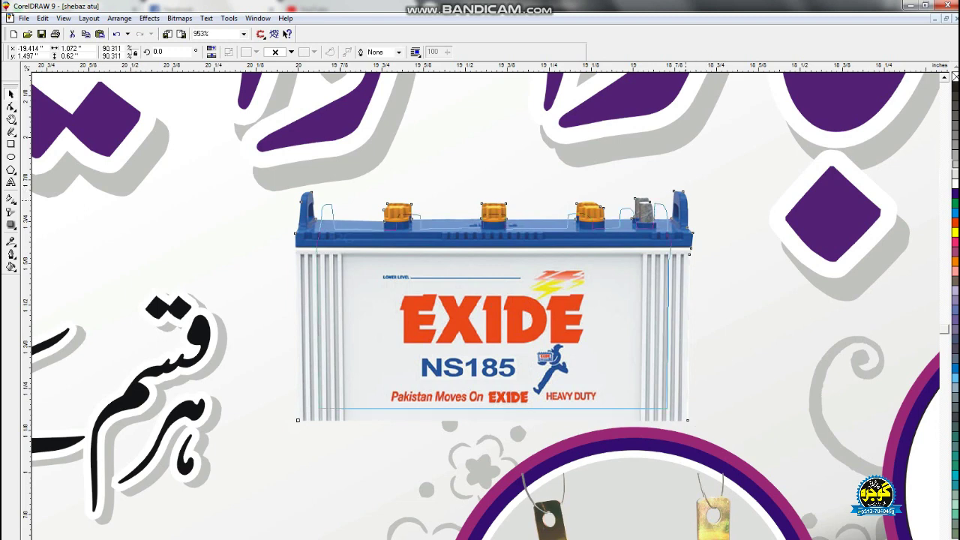
pyautogui.press('Escape')
# Move the contact name and phone numbers onto the purple area at the banner's lower right and colour them white
pyautogui.press('F3')
pyautogui.click(867, 501)
pyautogui.moveTo(867, 501); pyautogui.dragTo(423, 504)
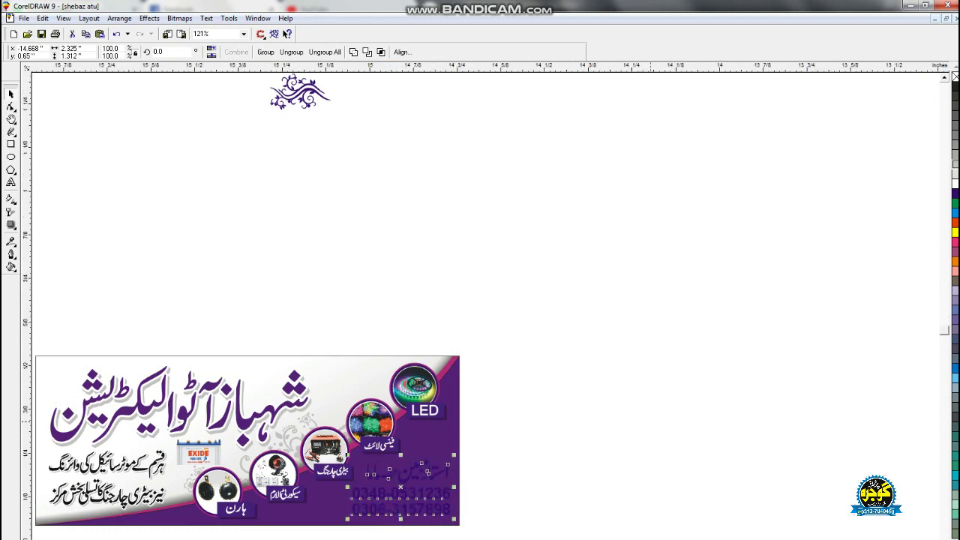
pyautogui.hotkey('shift', 'F2')
pyautogui.press('F3')
pyautogui.press('Escape')
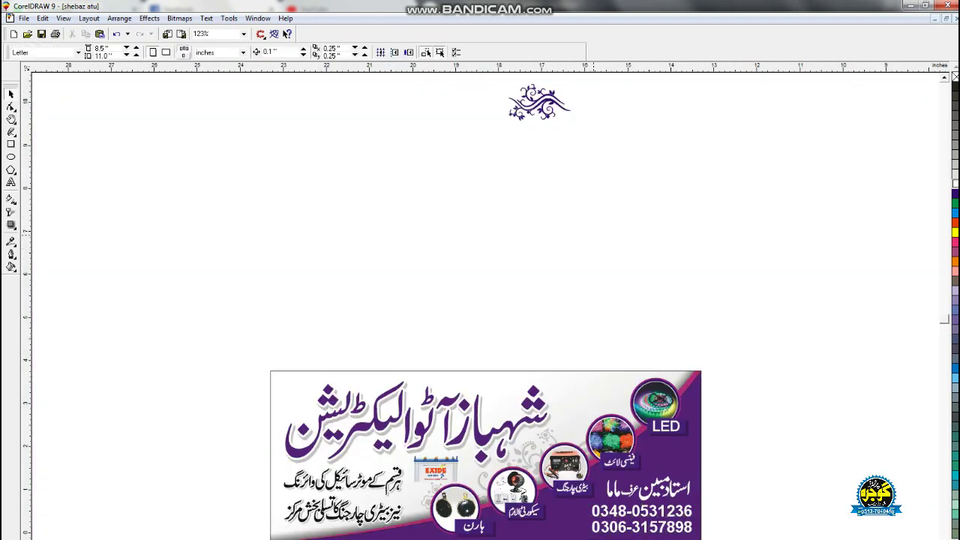
# Place the purple floral swirl between the LED label and the contact name, overlapping the banner's right edge, and tint it slightly blue
pyautogui.moveTo(539, 103); pyautogui.dragTo(682, 459)
pyautogui.hotkey('shift', 'F2')
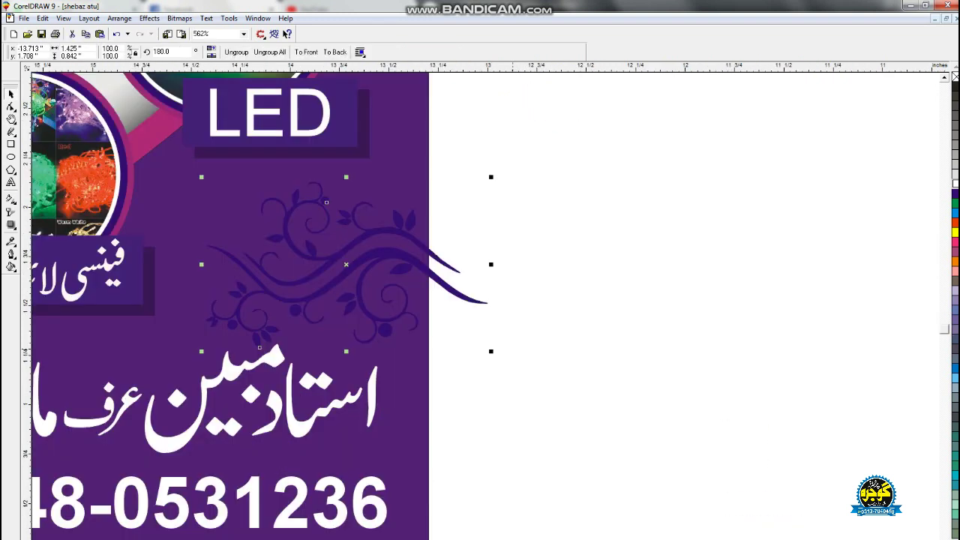
pyautogui.press('Up')
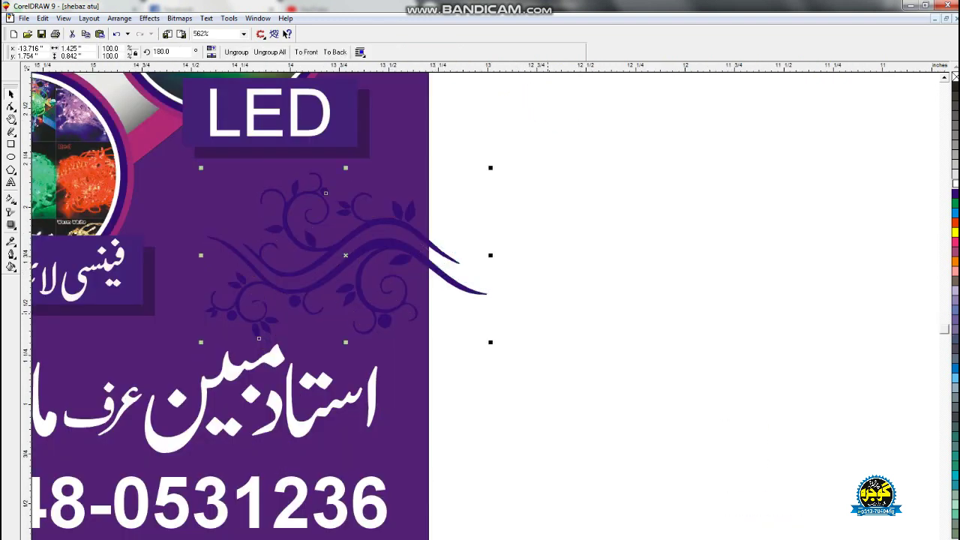
pyautogui.click(955, 212)
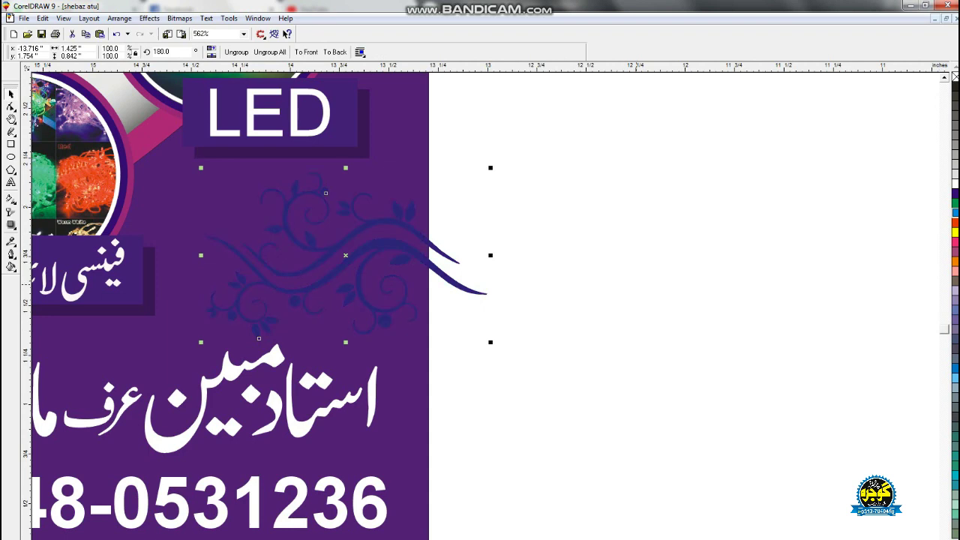
# PowerClip the floral swirl inside the banner rectangle so the part beyond the right edge is cropped
pyautogui.hotkey('alt', 'c')
pyautogui.press('w')
pyautogui.press('Return')
pyautogui.click(428, 253)
pyautogui.press('F3')
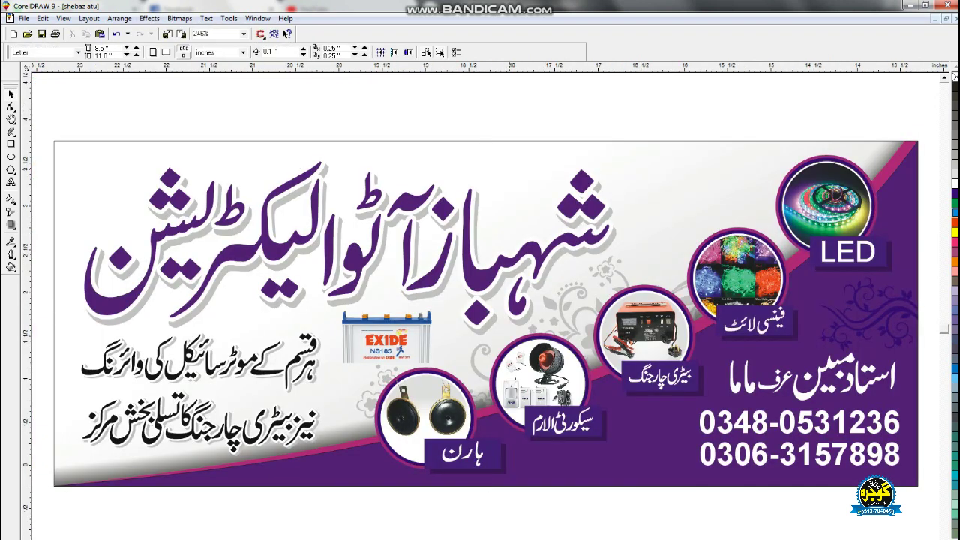
# Draw a square at the banner's top-left corner and rotate it 45° into a diamond about 1.47 inches across
pyautogui.press('F3')
pyautogui.press('F2')
pyautogui.moveTo(177, 188); pyautogui.dragTo(488, 307)
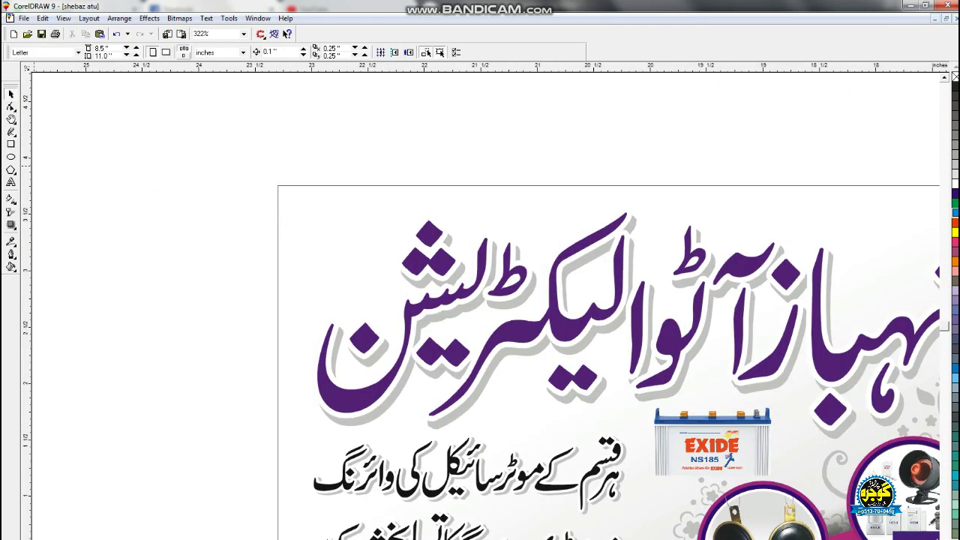
pyautogui.press('F6')
pyautogui.moveTo(194, 162); pyautogui.dragTo(303, 271)
pyautogui.press('space')
pyautogui.moveTo(190, 159); pyautogui.dragTo(248, 134)
pyautogui.moveTo(210, 178); pyautogui.dragTo(239, 153)
pyautogui.moveTo(357, 110); pyautogui.dragTo(370, 98)
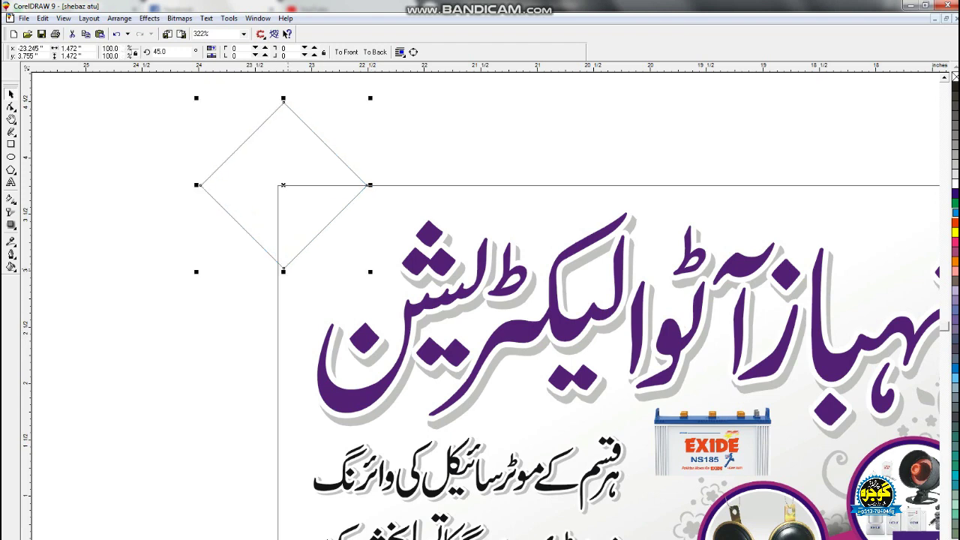
# Enlarge the diamond to about 1.71 inches across, centre it on the banner's top-left corner and copy the purple fill onto it
pyautogui.moveTo(197, 272); pyautogui.dragTo(174, 294)
pyautogui.moveTo(270, 199); pyautogui.dragTo(276, 184)
pyautogui.hotkey('ctrl', 'shift', 'a')
pyautogui.press('Return')
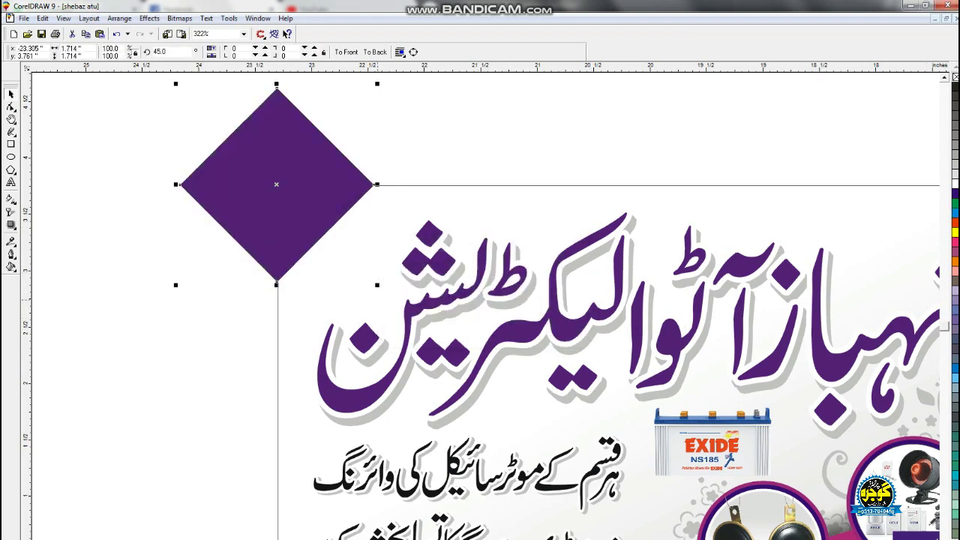
# Make a concentric copy of the diamond about 1.96 inches across, fill it light grey and order it behind the purple one
pyautogui.moveTo(376, 285); pyautogui.dragTo(391, 299)
pyautogui.hotkey('ctrl', 'z')
pyautogui.click(955, 170)
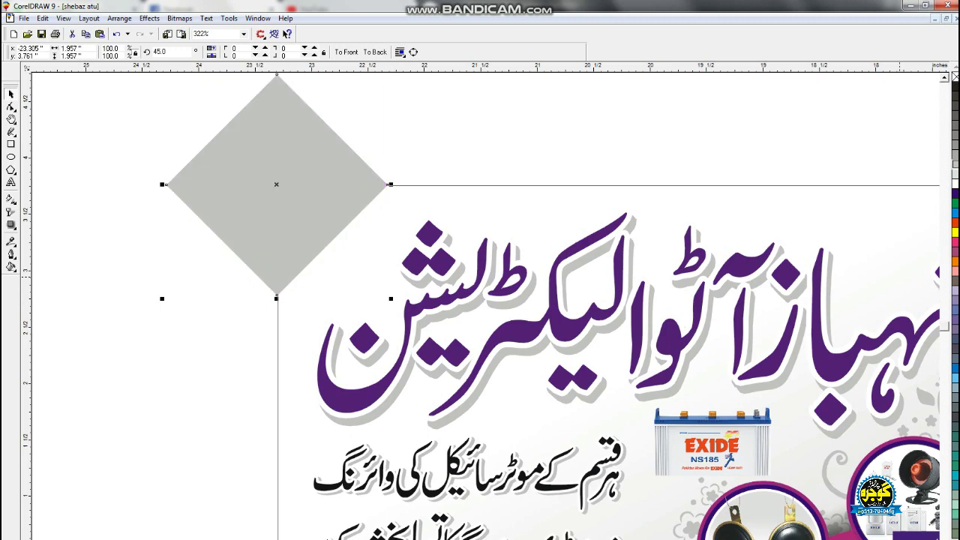
pyautogui.hotkey('shift', 'pagedown')
# Duplicate the purple and grey diamond pair horizontally along the banner's top edge to between the title and the LED picture
pyautogui.hotkey('ctrl', 'a')
pyautogui.hotkey('shift', 'F2')
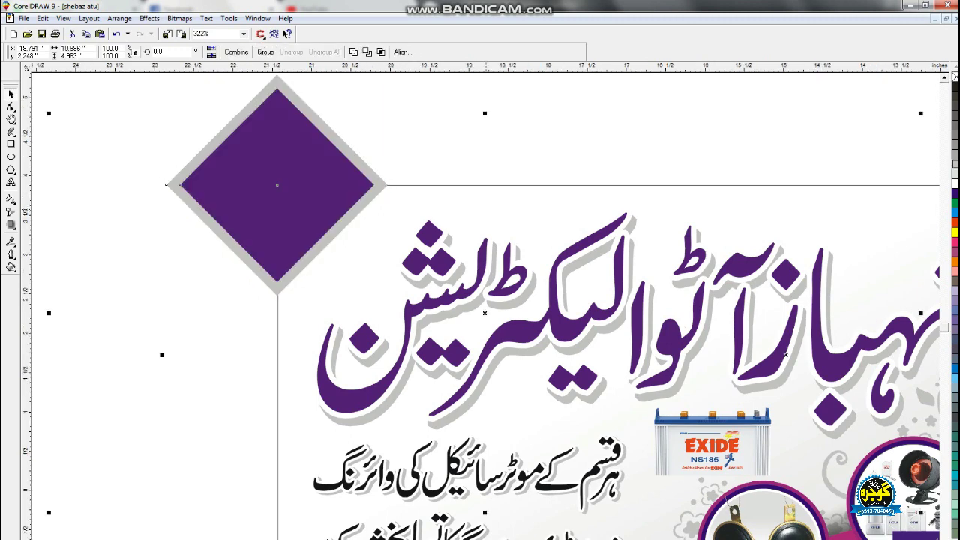
pyautogui.moveTo(130, 194); pyautogui.dragTo(714, 194)
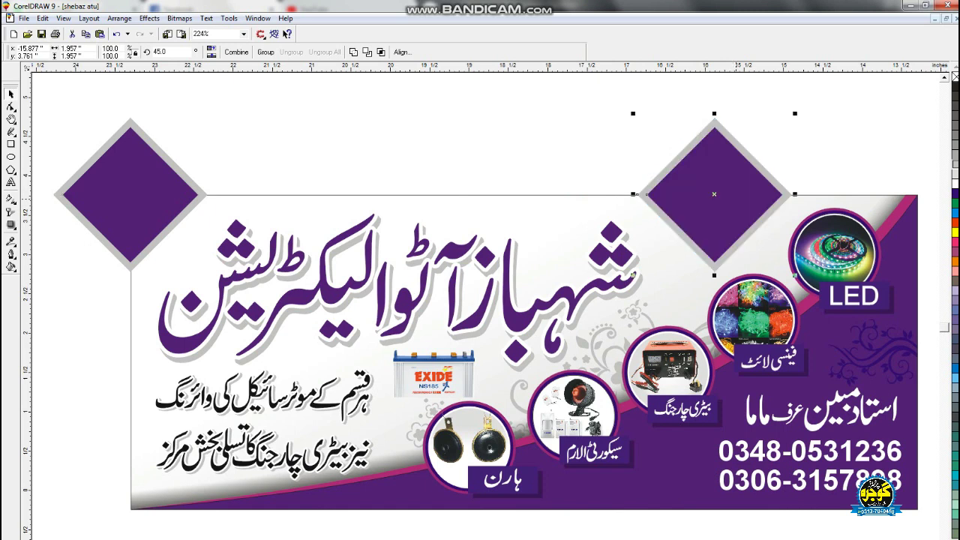